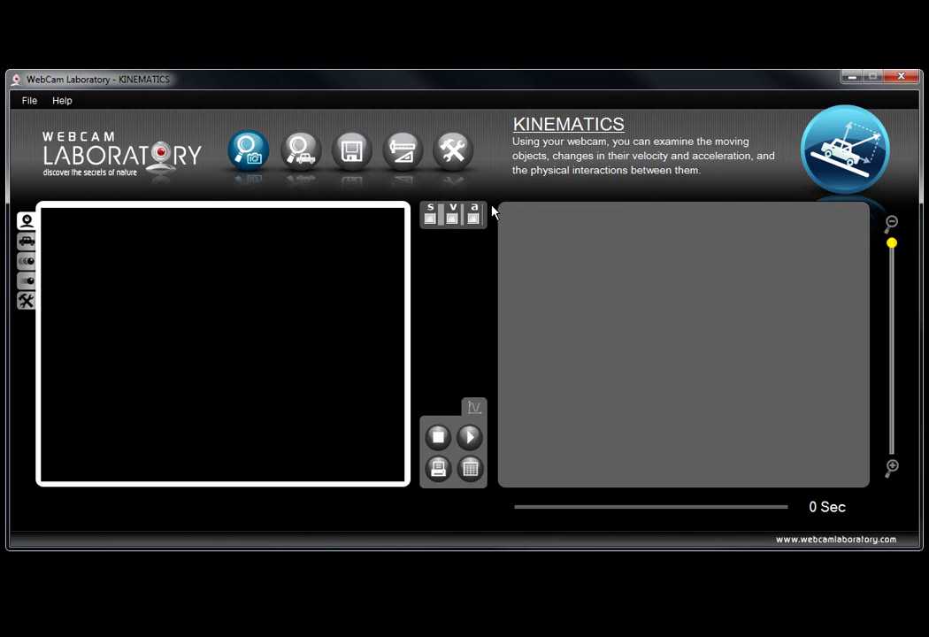
# Start the webcam feed using the Creative WebCam NX Pro (VFW) device.
pyautogui.click(252, 157)
pyautogui.click(227, 329)
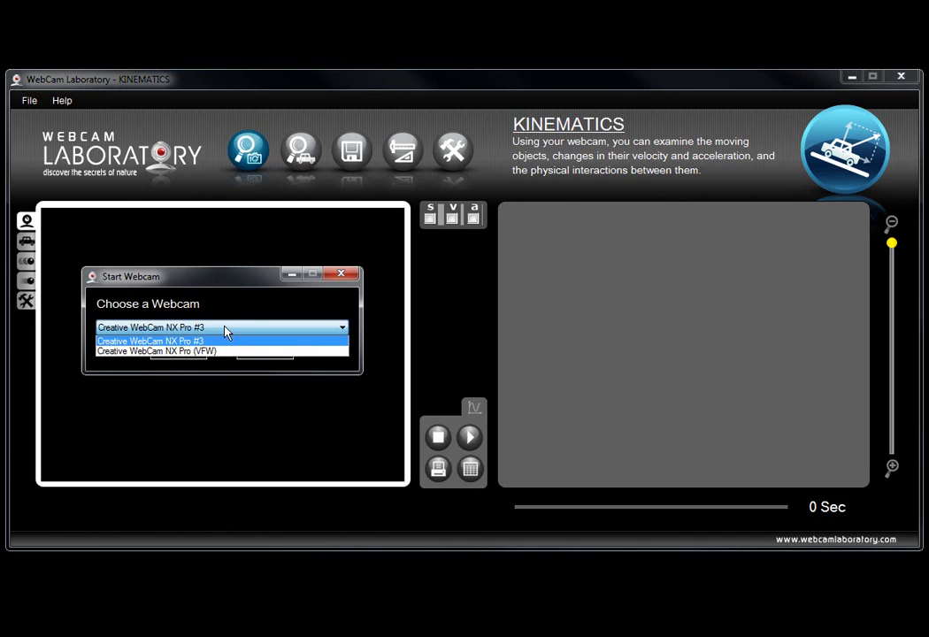
pyautogui.click(194, 351)
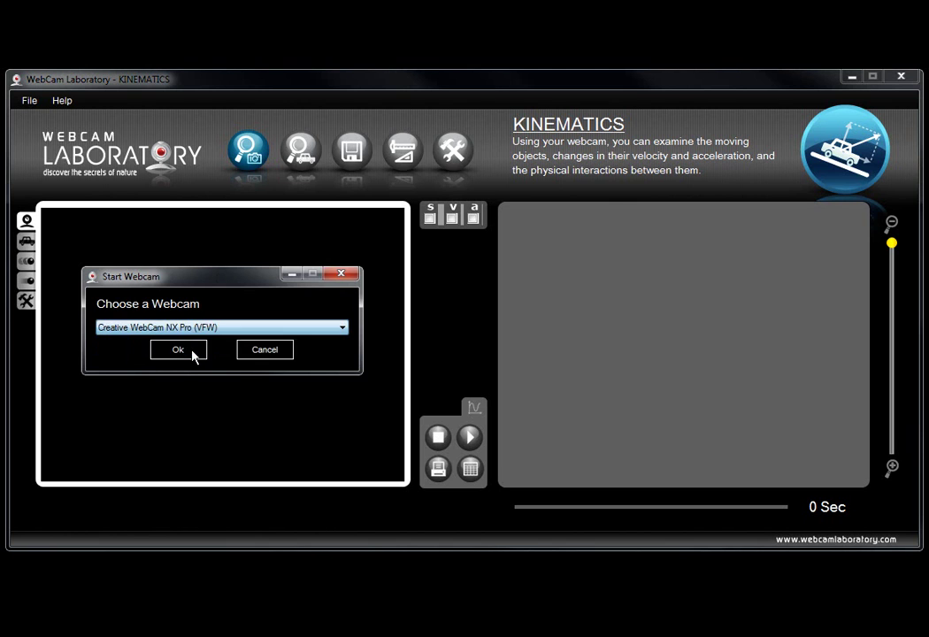
pyautogui.click(180, 352)
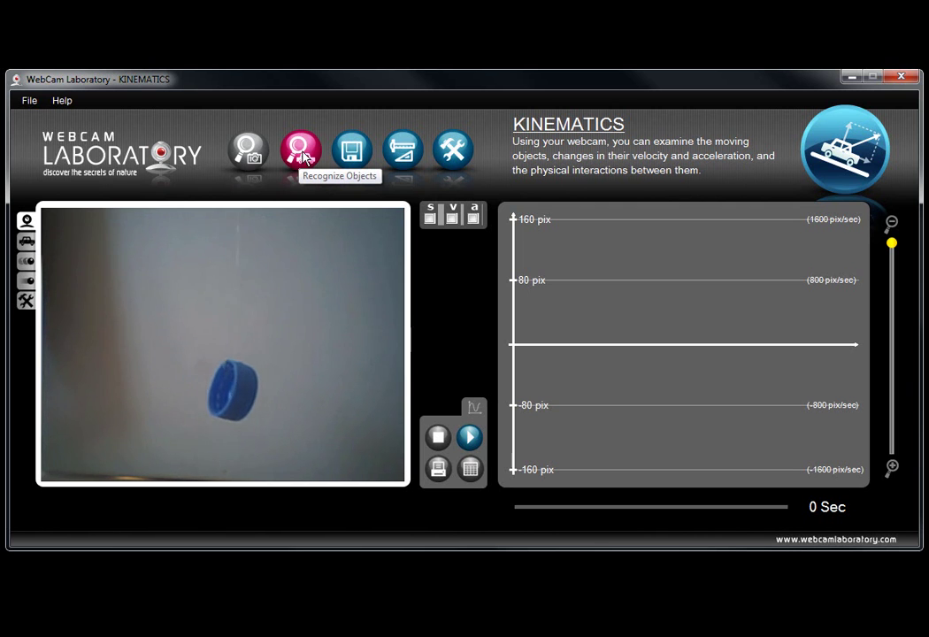
# Recognize the blue cap in the camera image, repeat the recognition with the red ball in view, and again with the cap alone.
pyautogui.click(304, 158)
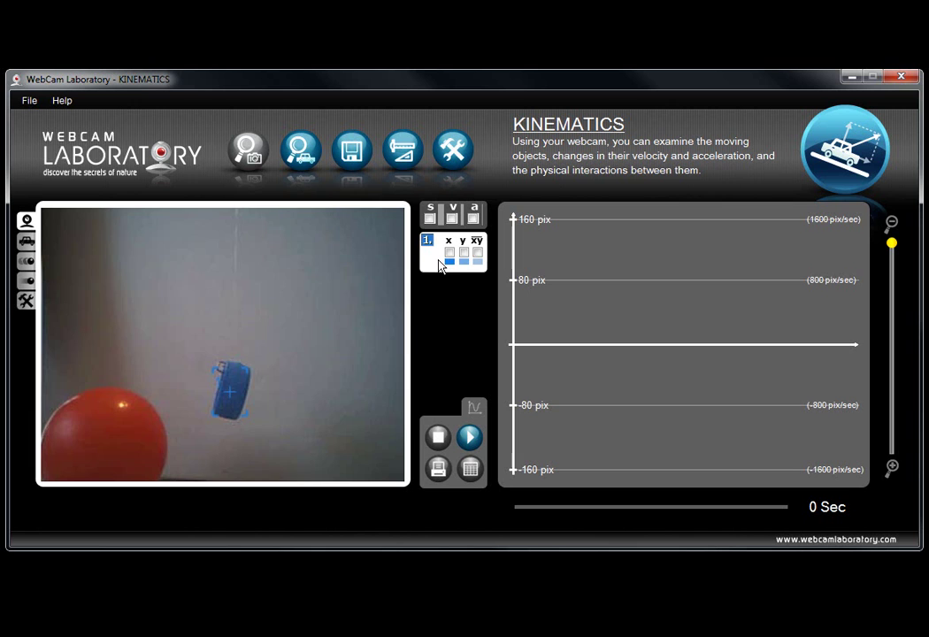
pyautogui.click(310, 166)
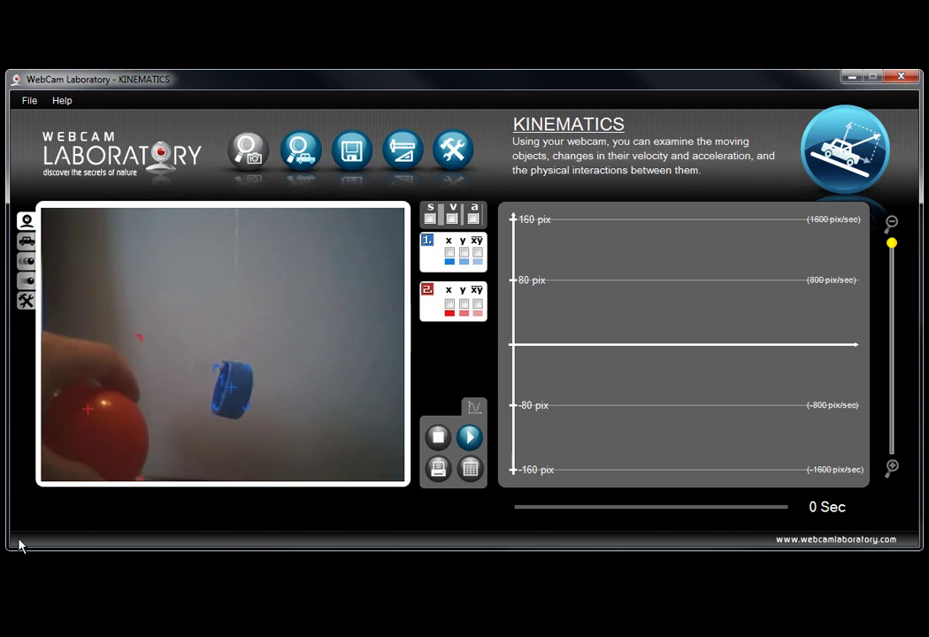
pyautogui.click(298, 158)
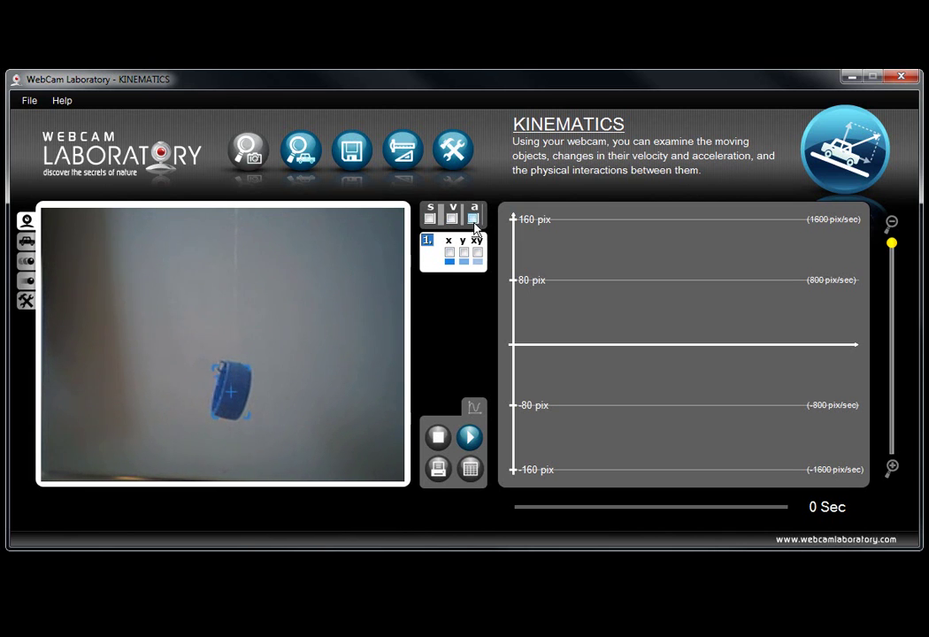
# Plot the x-direction displacement and velocity of object 1, and record about 16 seconds of its motion.
pyautogui.click(450, 254)
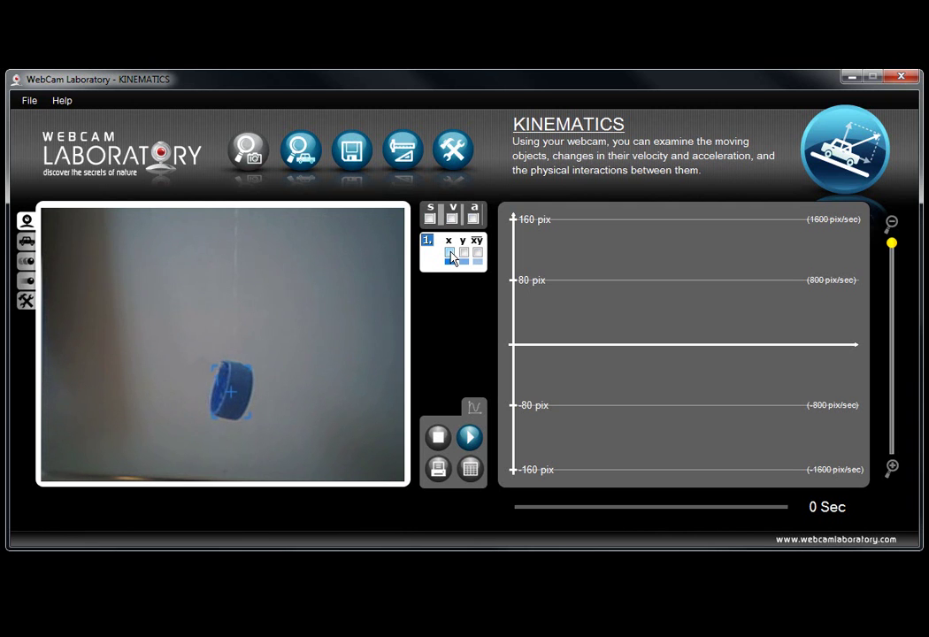
pyautogui.click(429, 218)
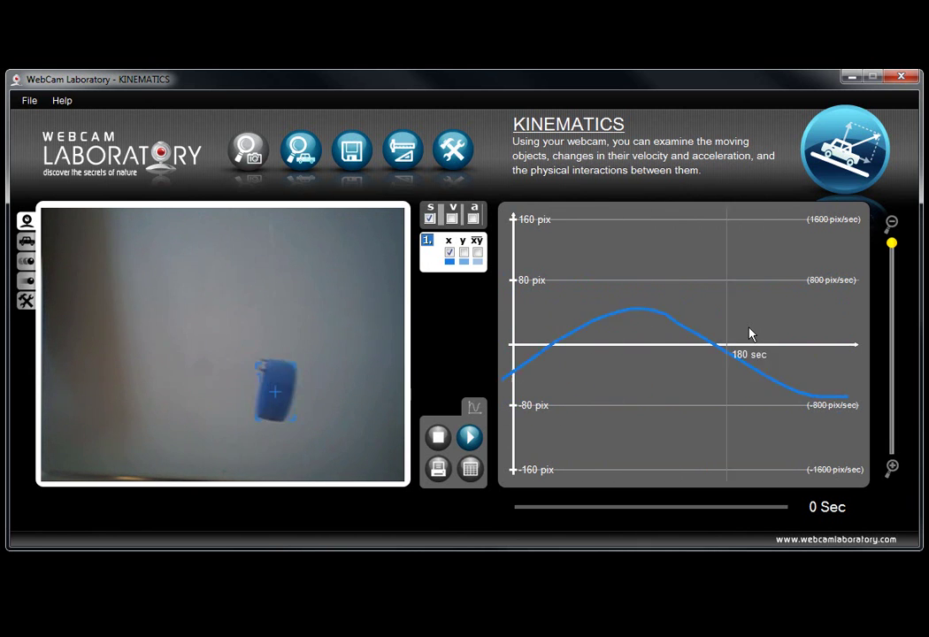
pyautogui.click(452, 219)
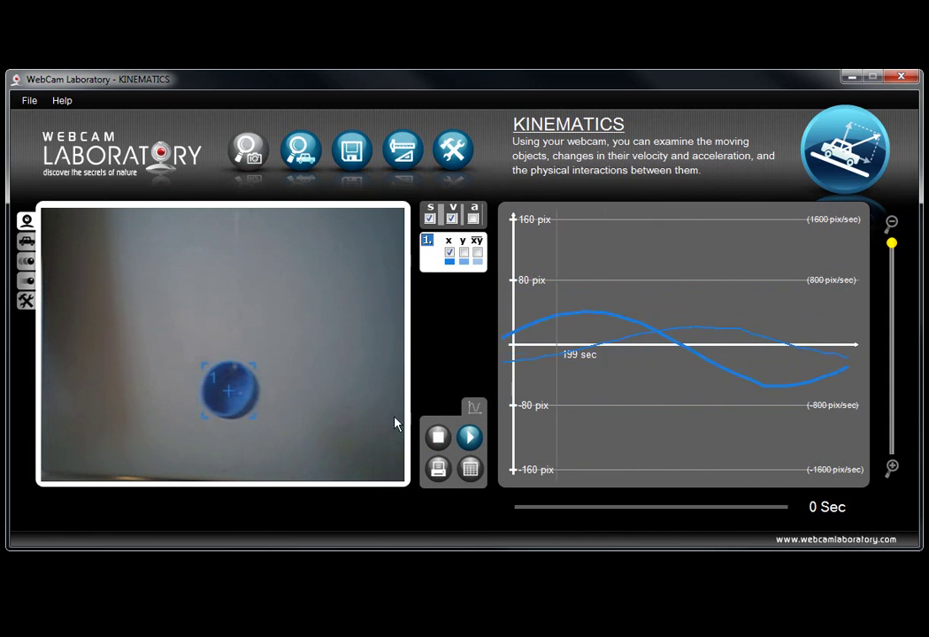
pyautogui.click(470, 439)
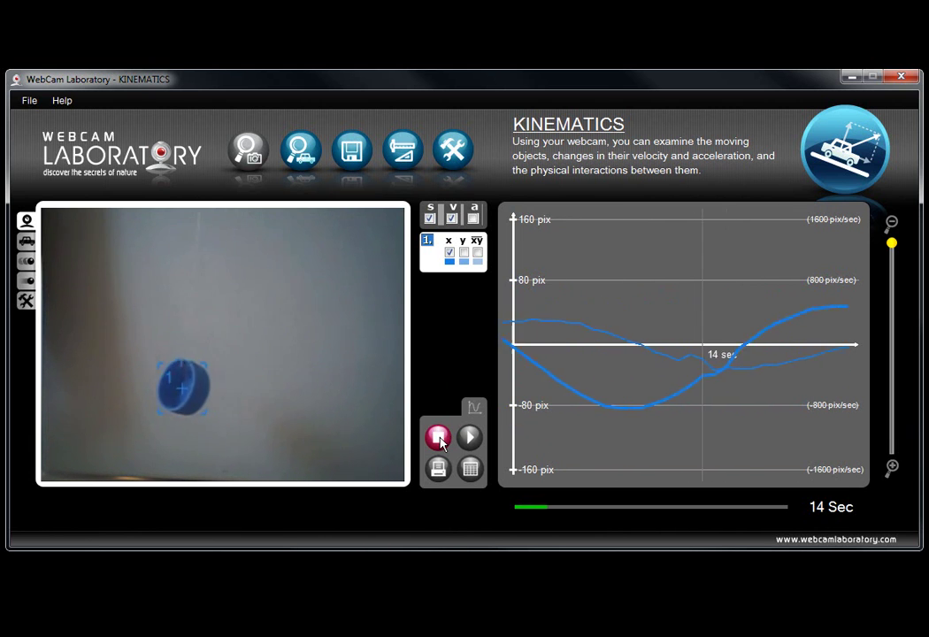
pyautogui.click(441, 443)
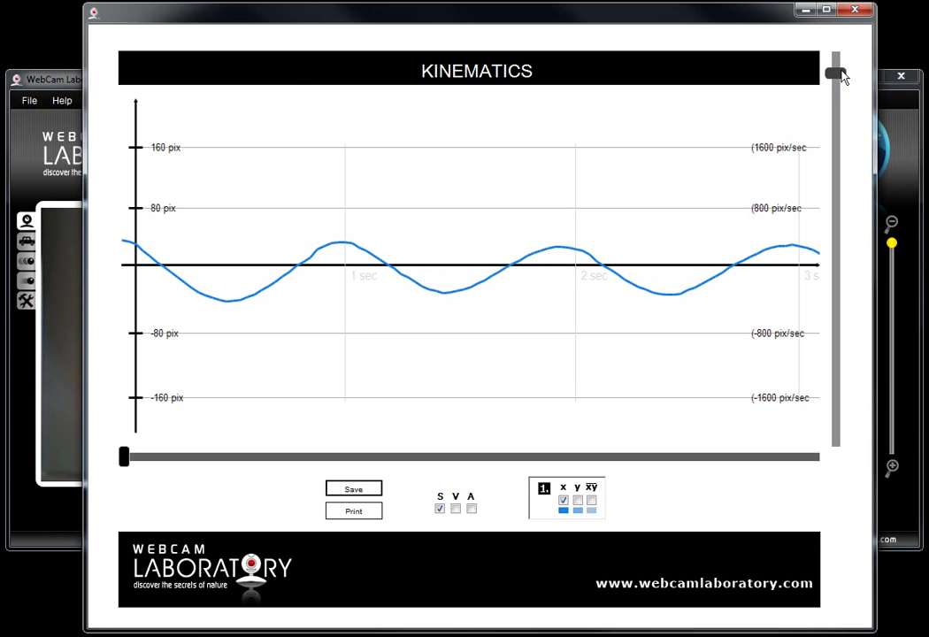
# Examine the recorded x displacement curve over the whole recording, compare it with the velocity curve, and close the diagram window.
pyautogui.moveTo(842, 77); pyautogui.dragTo(841, 85)
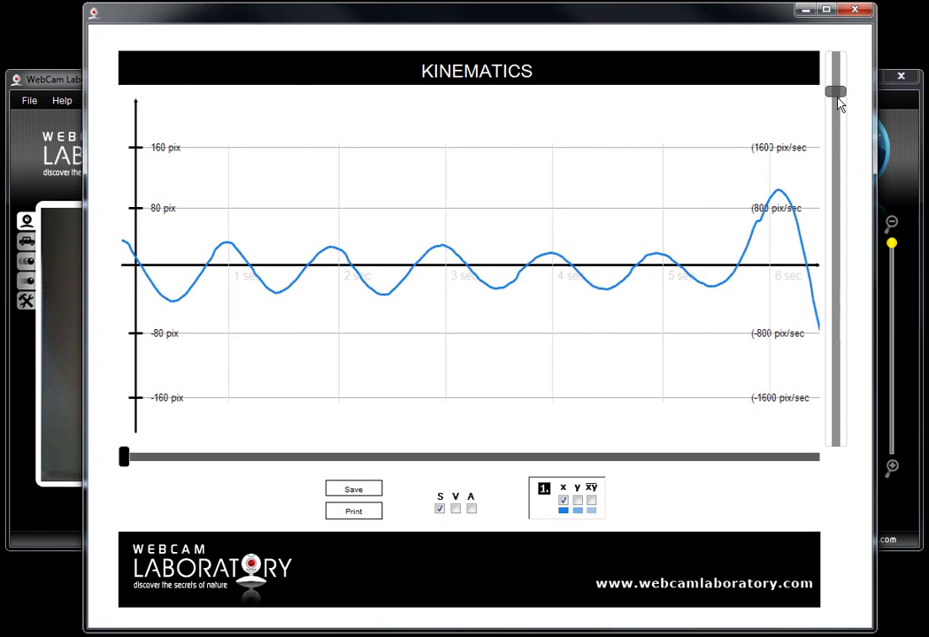
pyautogui.moveTo(839, 104); pyautogui.dragTo(838, 194)
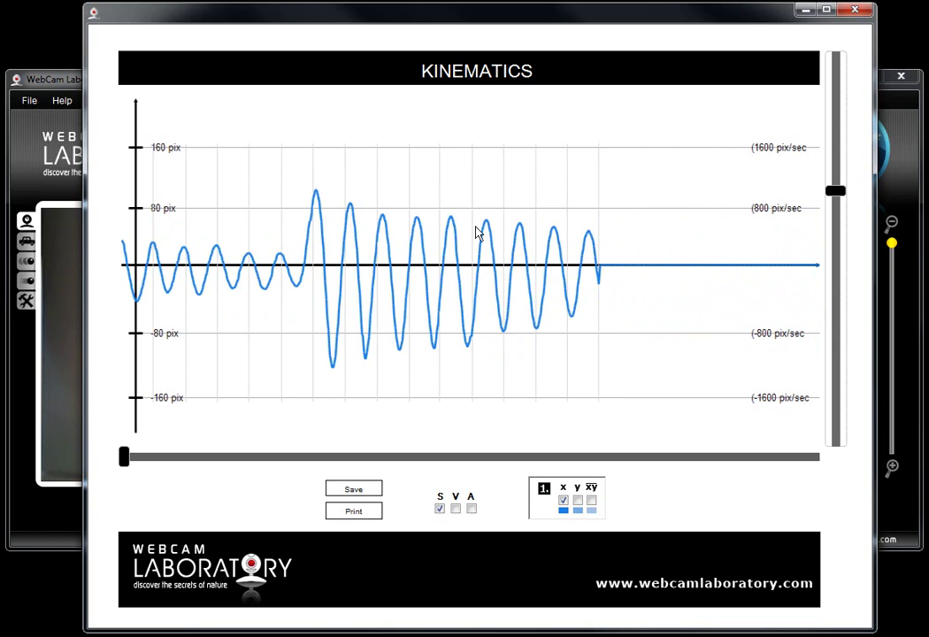
pyautogui.click(456, 510)
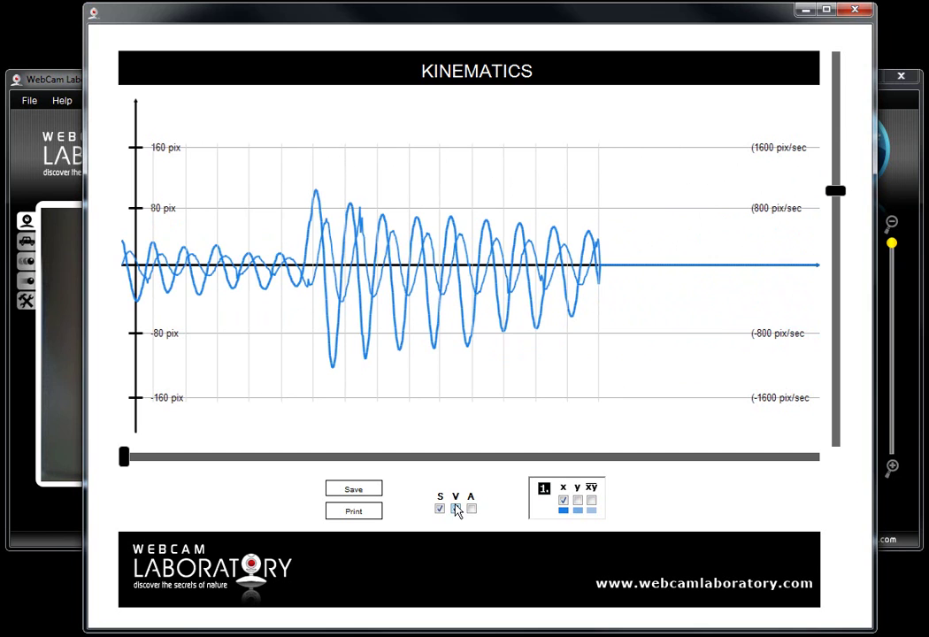
pyautogui.click(456, 510)
pyautogui.click(578, 502)
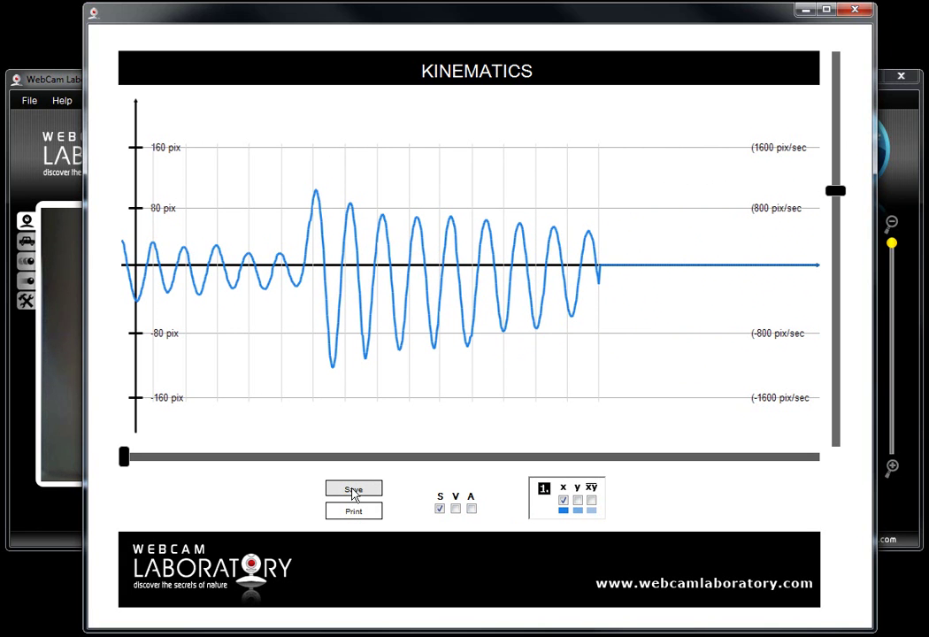
pyautogui.click(860, 14)
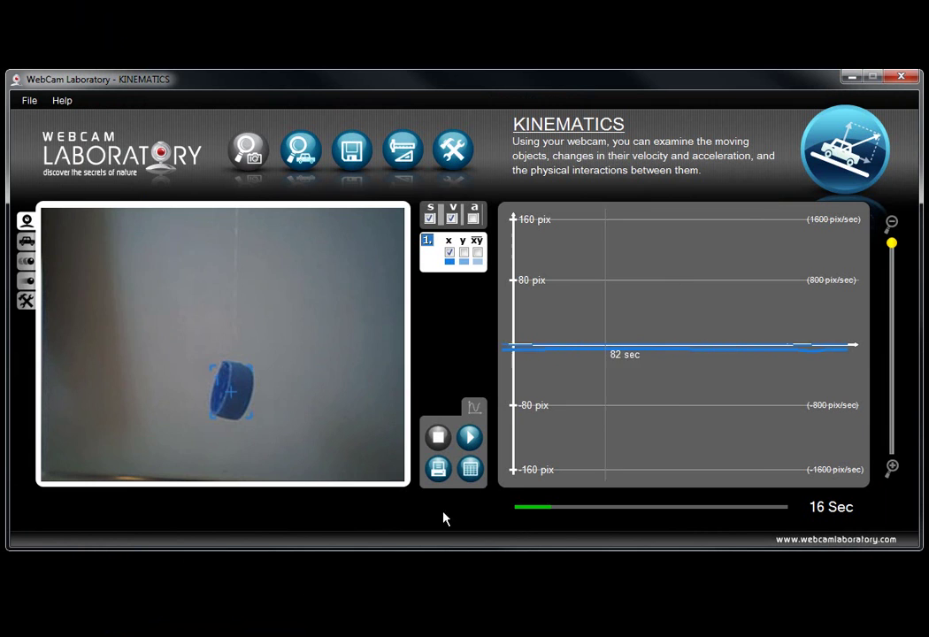
# Export the recorded measurement data to the Documents library as an Excel (*.xls) file named test.
pyautogui.click(472, 470)
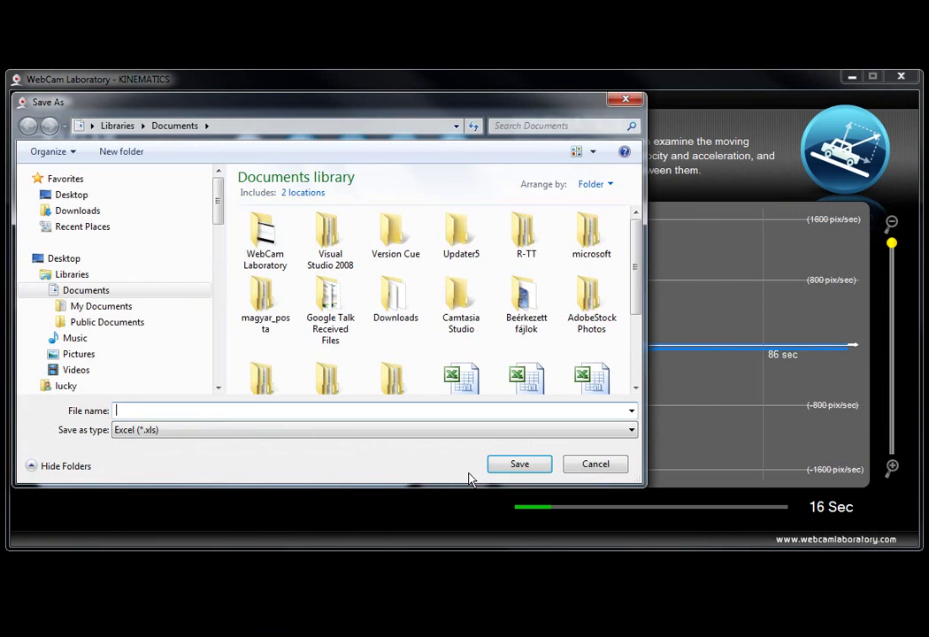
pyautogui.click(182, 429)
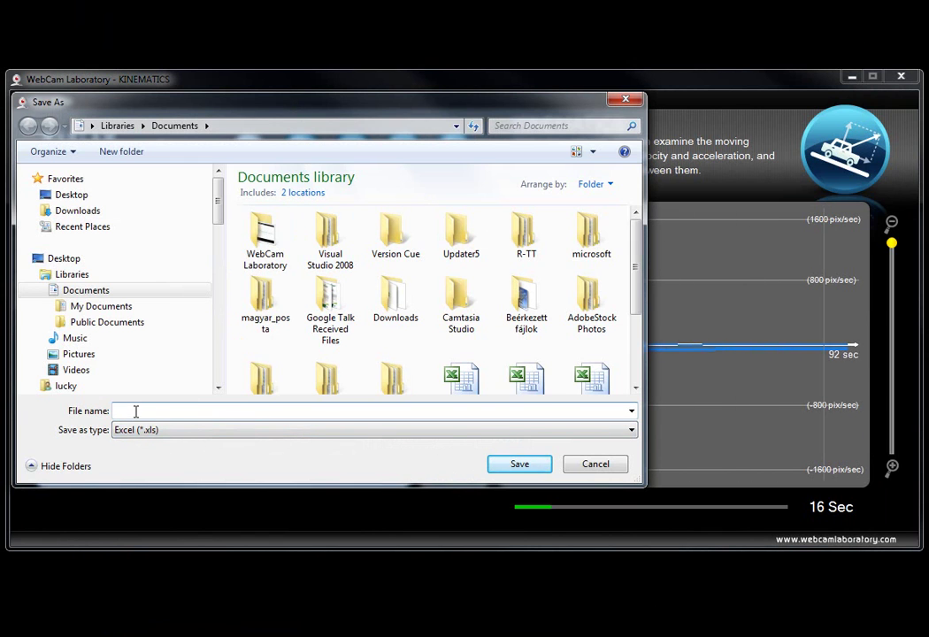
pyautogui.write('test')
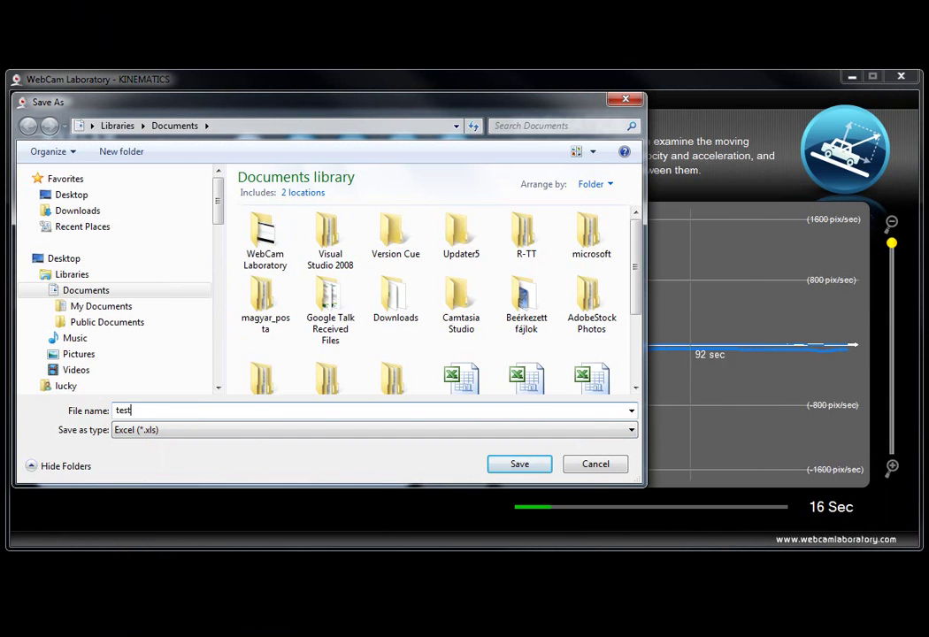
pyautogui.click(520, 465)
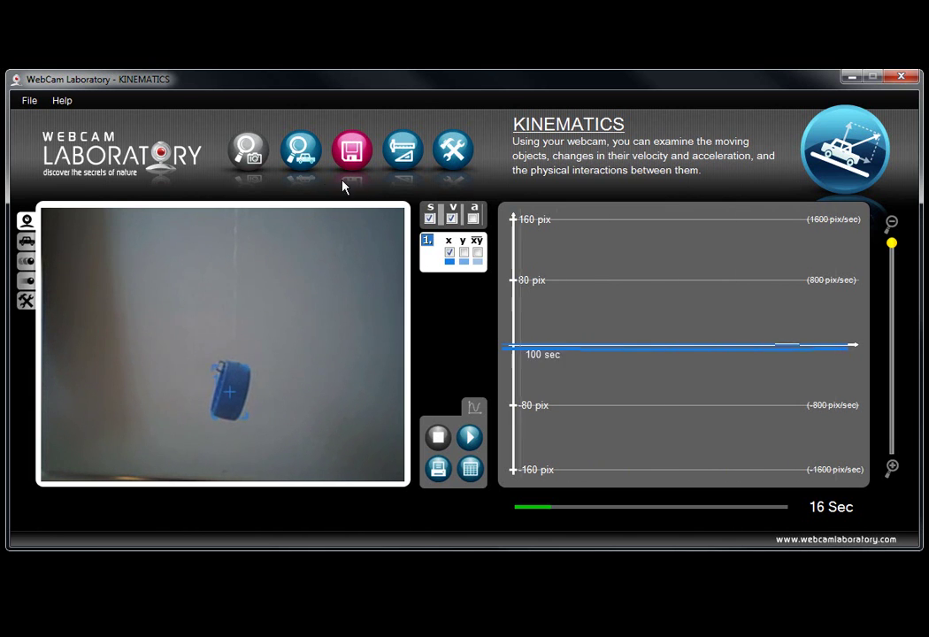
# Calibrate the size scale by marking a horizontal section across the full width of the camera image and defining it as 10 cm.
pyautogui.click(405, 156)
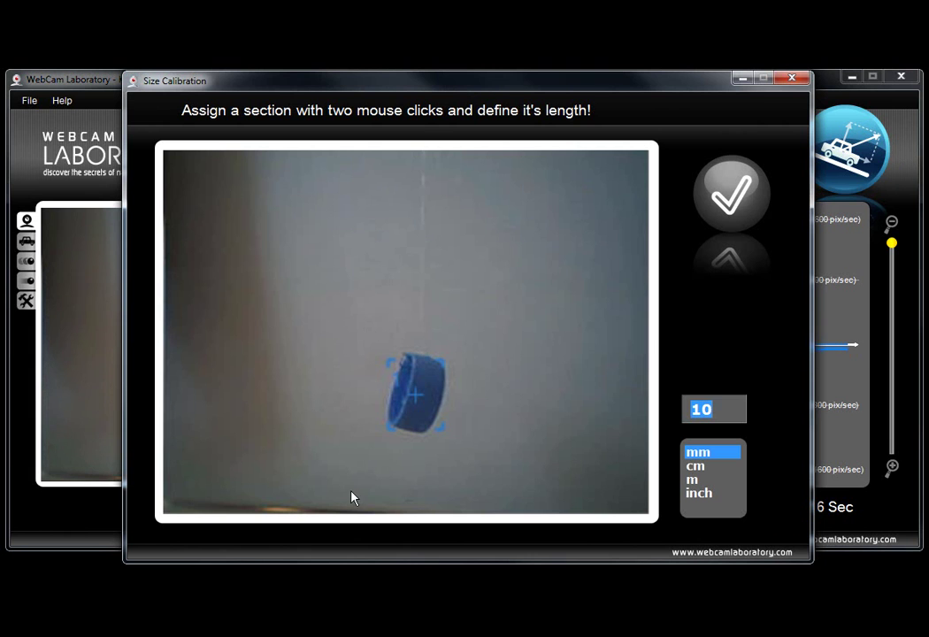
pyautogui.click(170, 327)
pyautogui.click(645, 327)
pyautogui.click(645, 327)
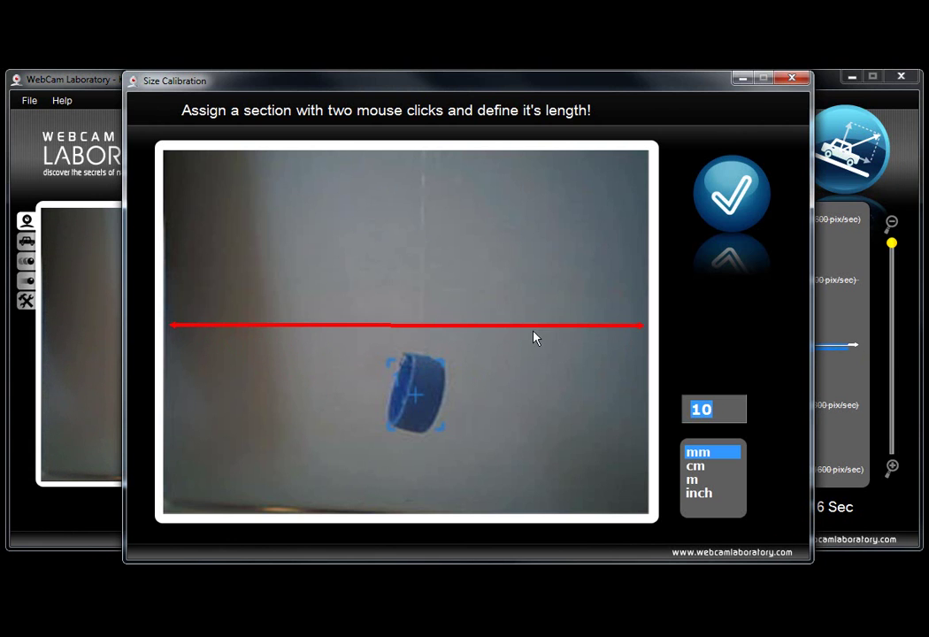
pyautogui.click(701, 469)
pyautogui.click(734, 193)
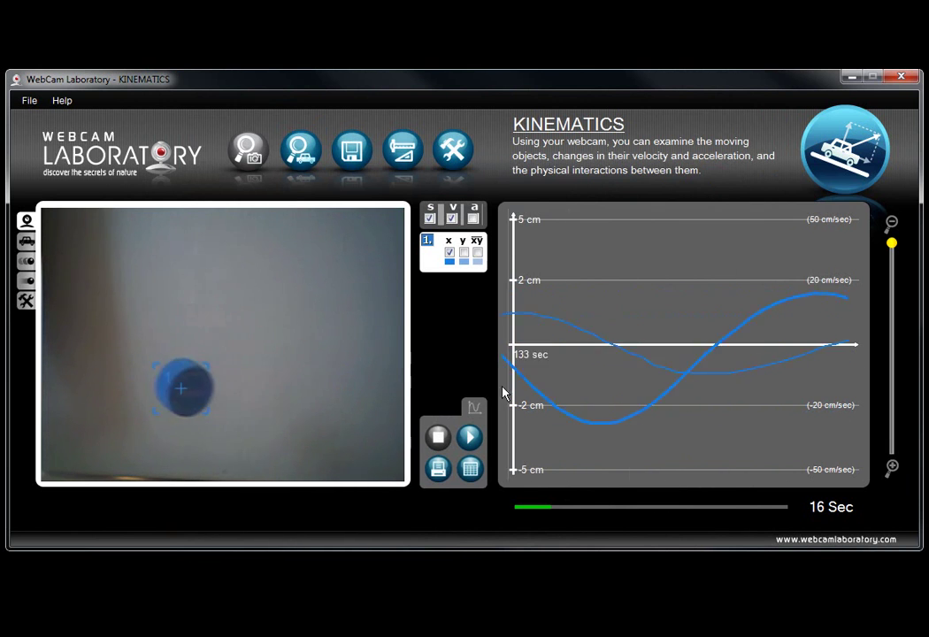
# Check the webcam's video capture properties and leave them without applying anything.
pyautogui.click(456, 155)
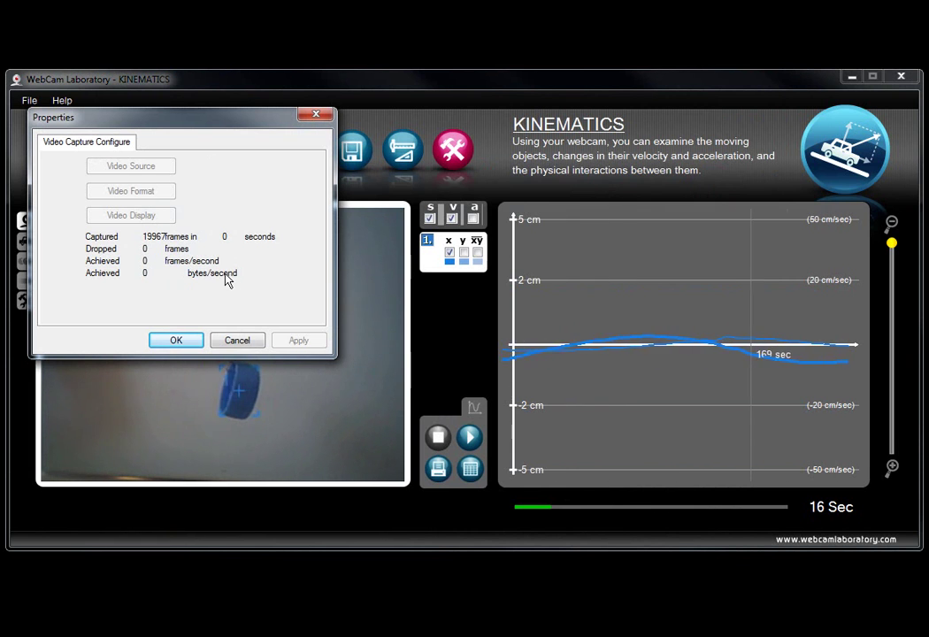
pyautogui.click(237, 343)
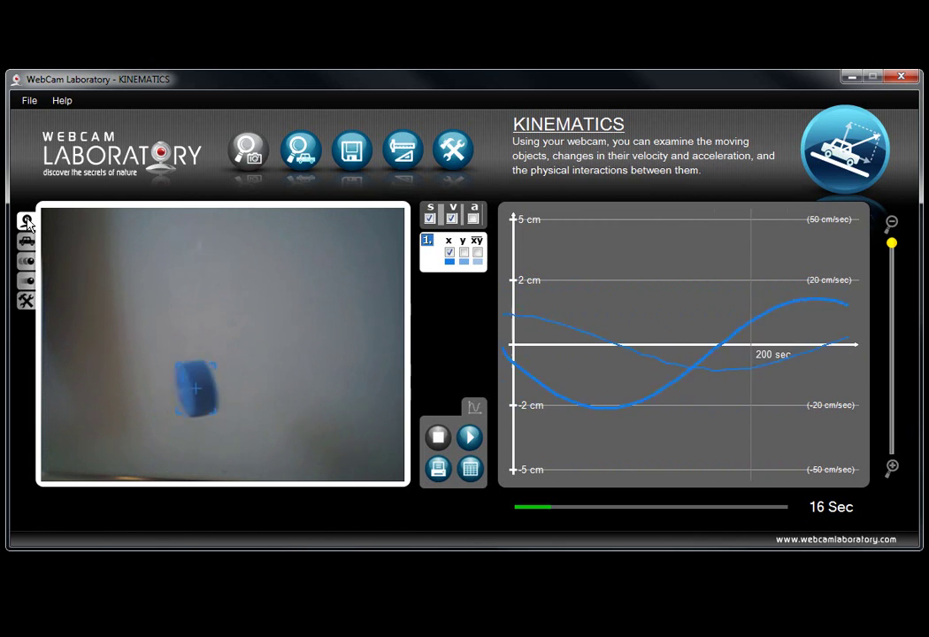
# View the tracked object as a simplified shape, with a motion trail and as a continuous path trace, and return to the camera image.
pyautogui.click(28, 241)
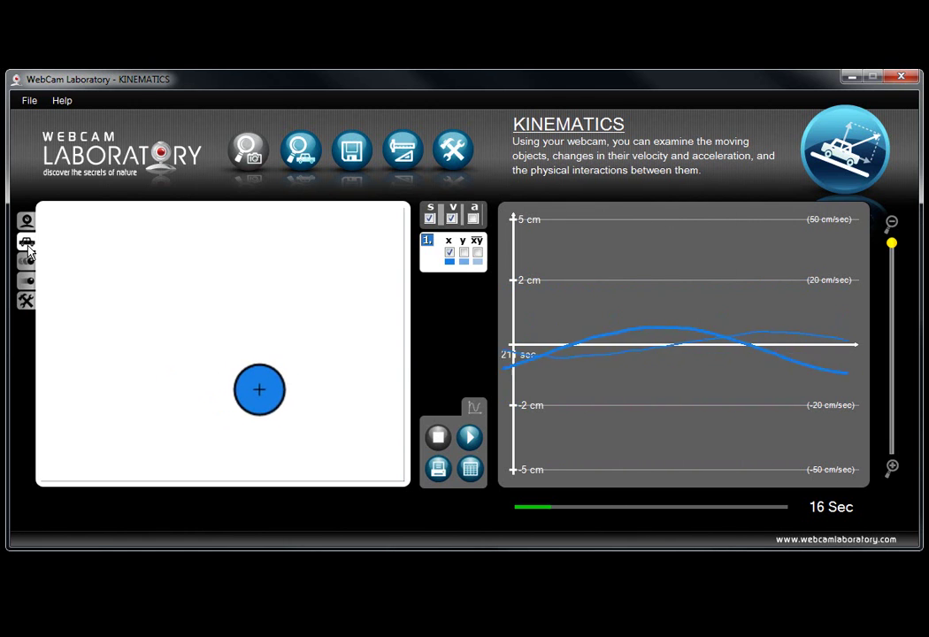
pyautogui.click(27, 265)
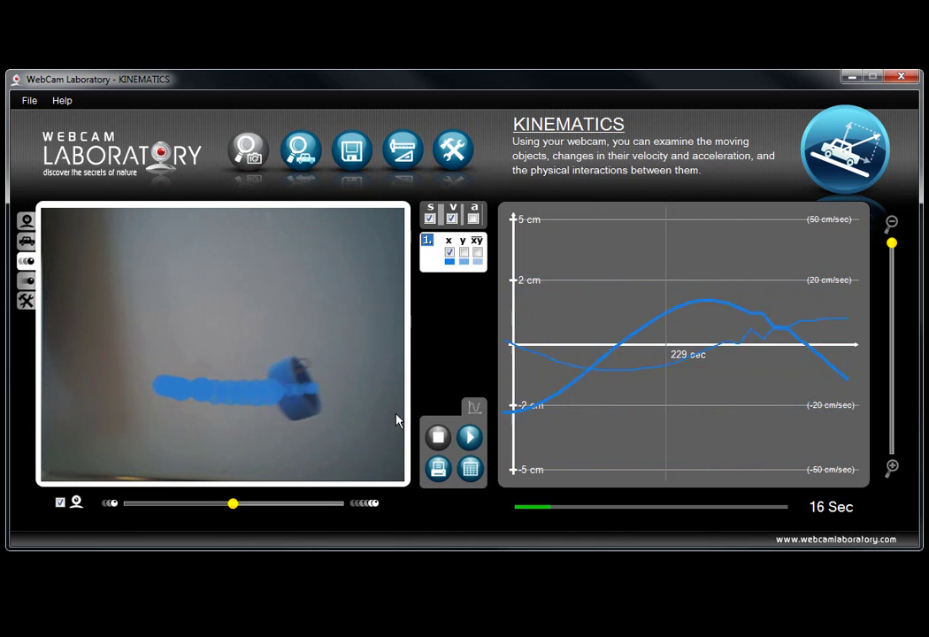
pyautogui.click(27, 281)
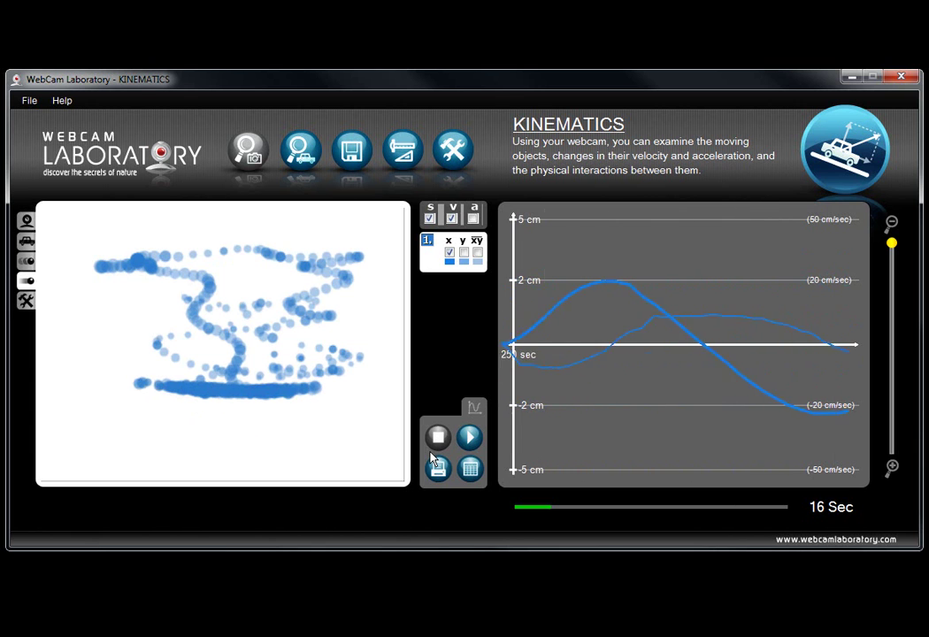
pyautogui.click(26, 221)
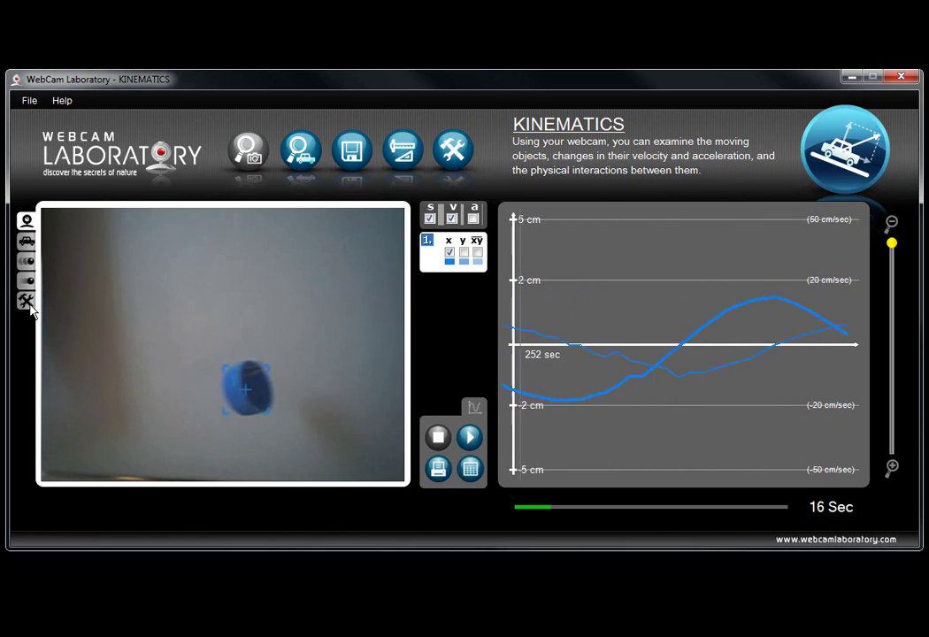
# Open the object recognition settings, try the background filter and switch it off again, and raise the Color Tolerance.
pyautogui.click(27, 303)
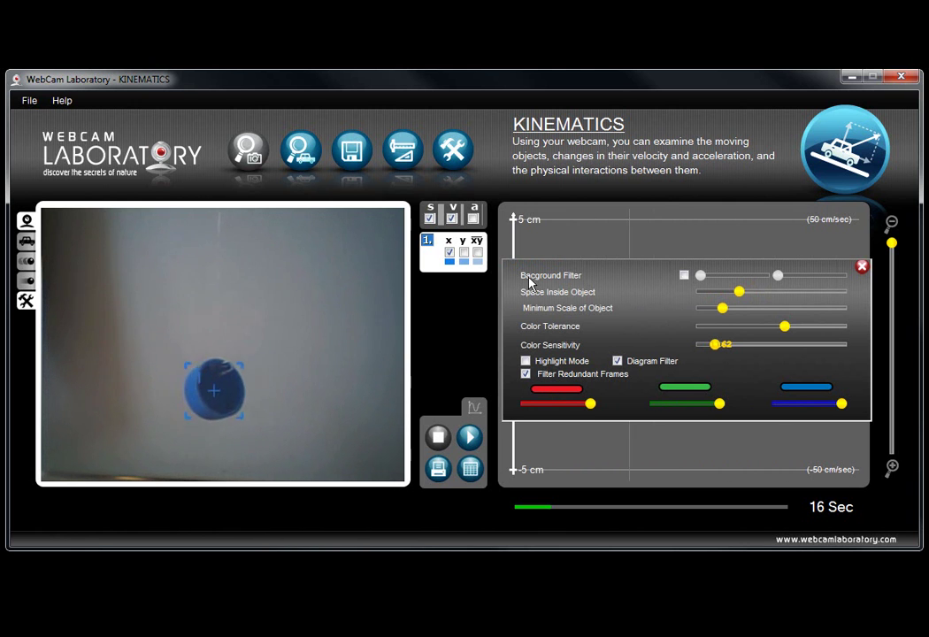
pyautogui.click(684, 275)
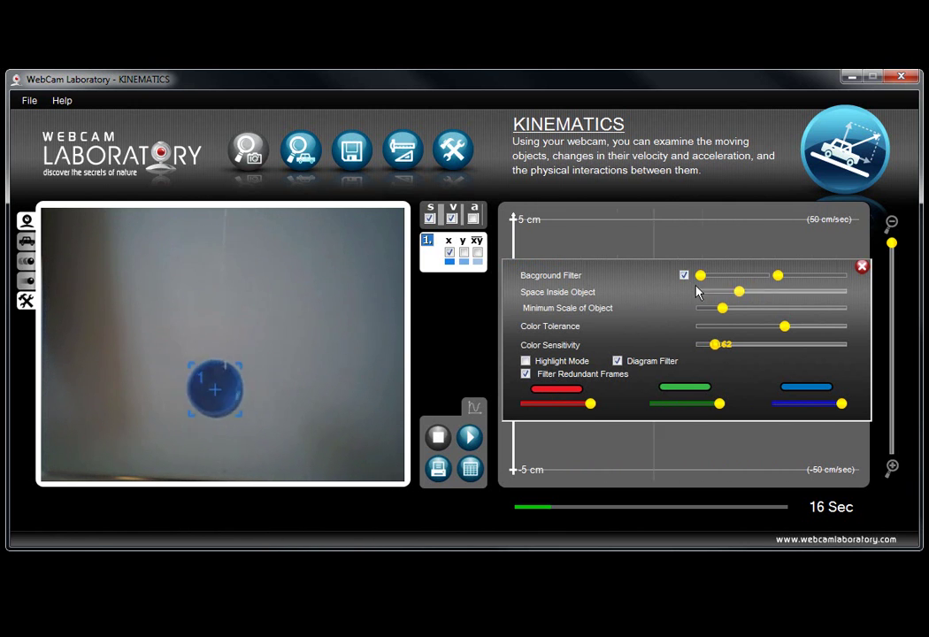
pyautogui.click(686, 276)
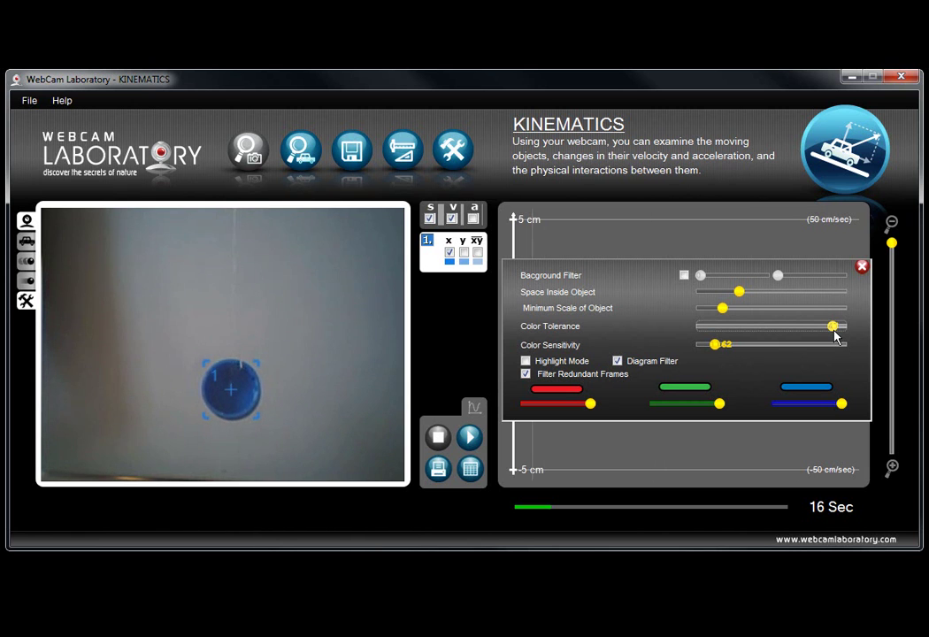
pyautogui.click(834, 329)
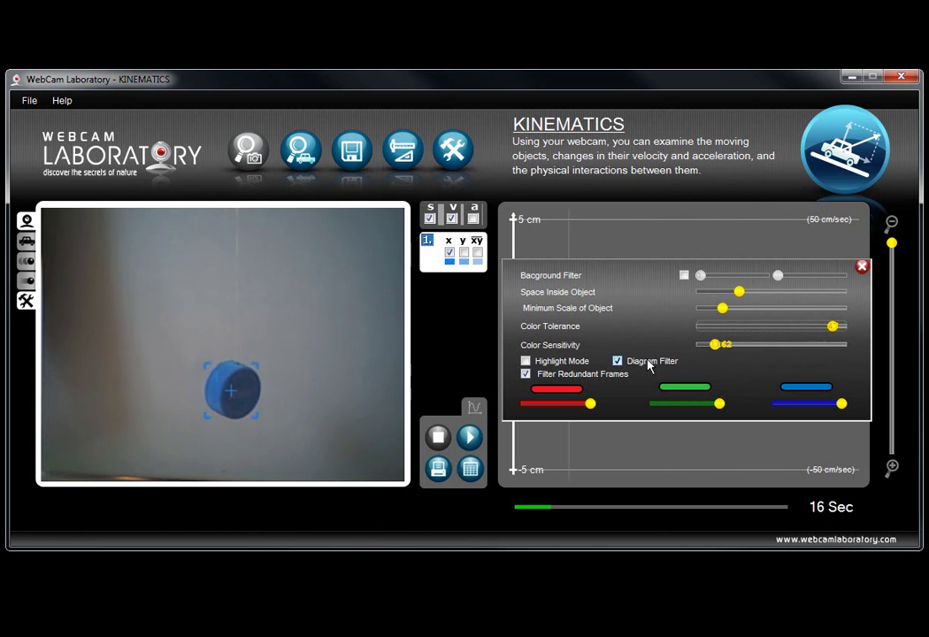
# Move the settings aside to uncover the graph, and try toggling Highlight Mode, Diagram Filter and Filter Redundant Frames, restoring each one.
pyautogui.click(525, 362)
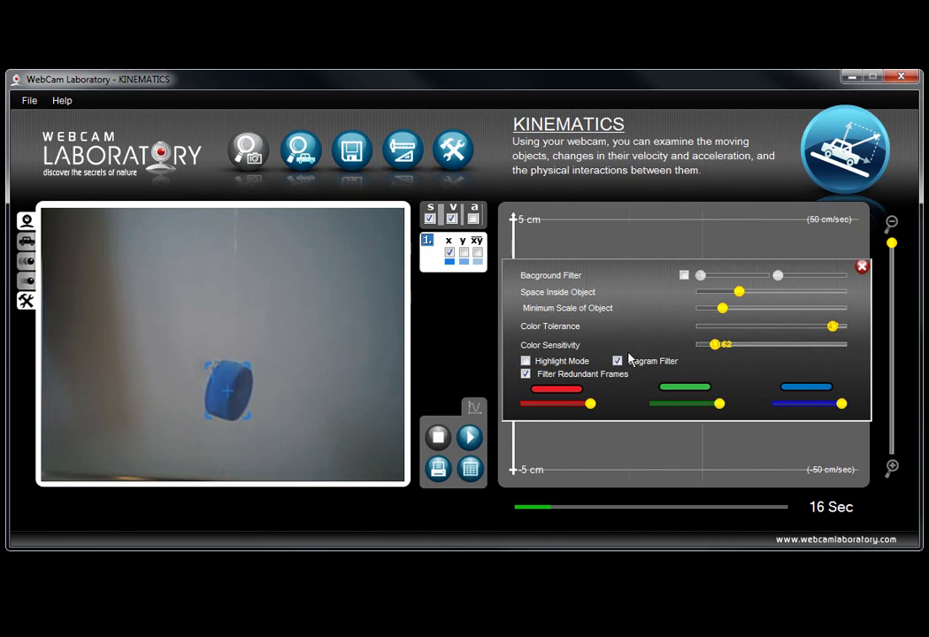
pyautogui.moveTo(643, 275); pyautogui.dragTo(275, 270)
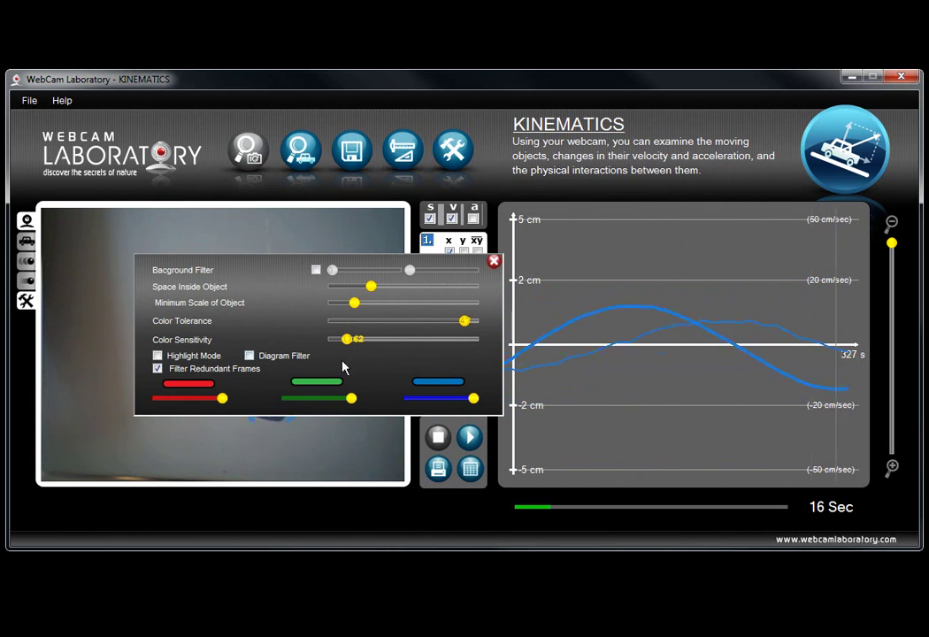
pyautogui.click(250, 355)
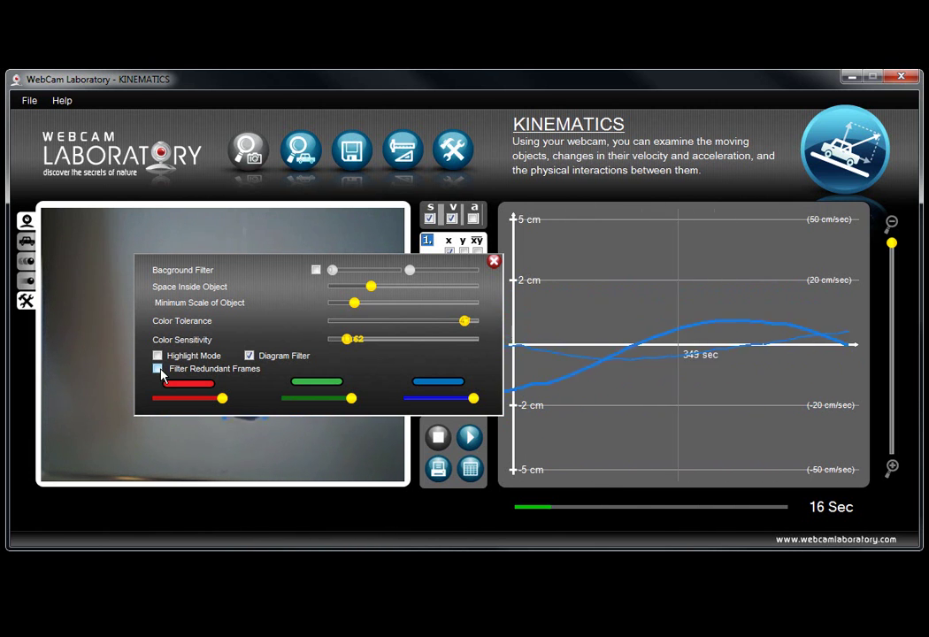
pyautogui.click(158, 369)
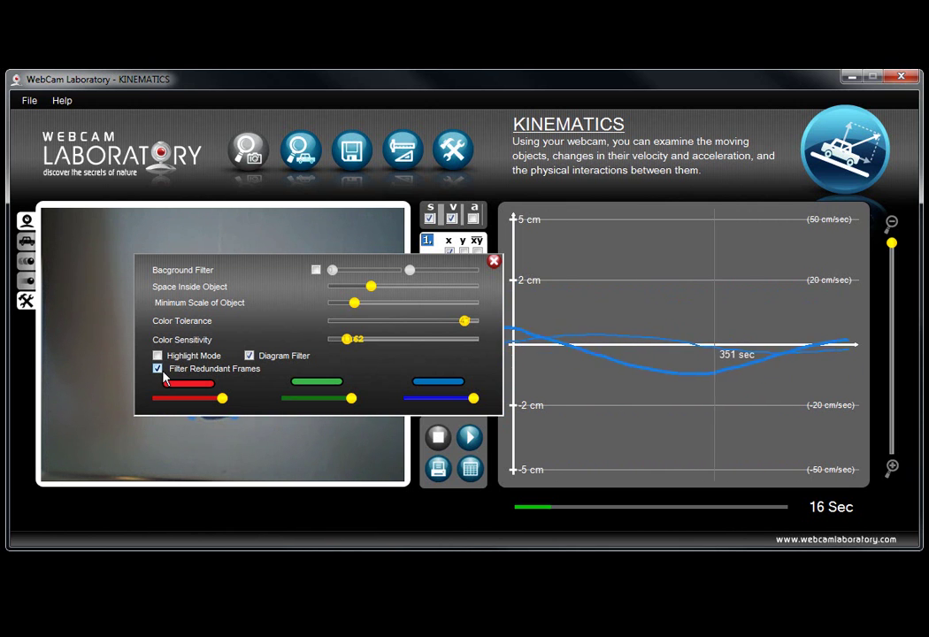